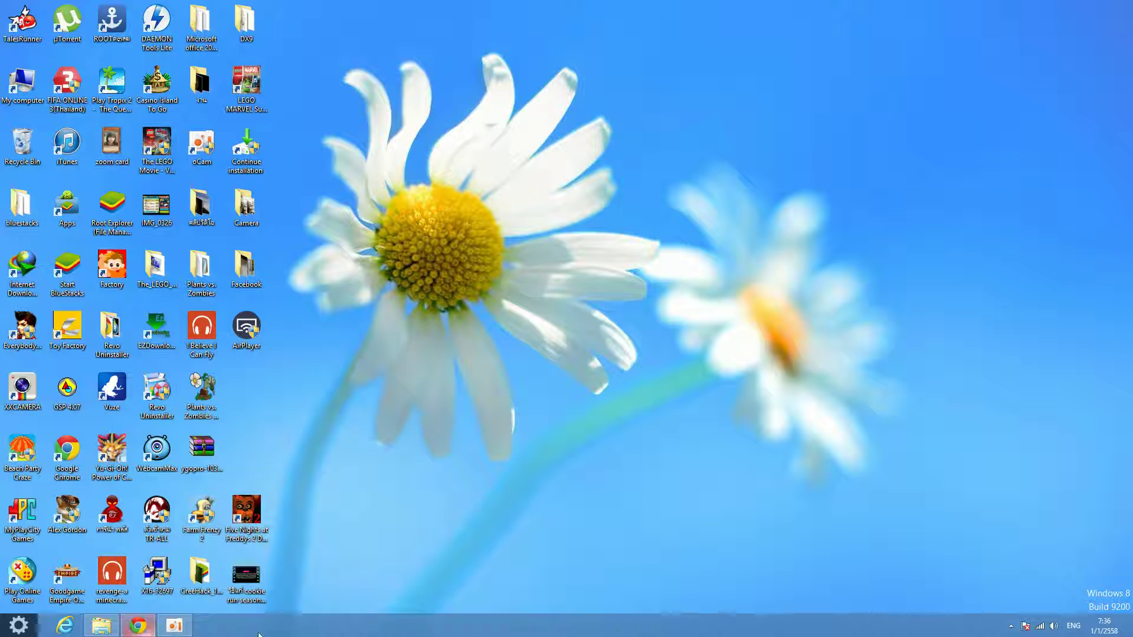
Look through the South Park: The Stick of Truth forum page down to its download parts and password section, then clear the browser away.
{"action": "left_click", "coordinate": [139, 627]}
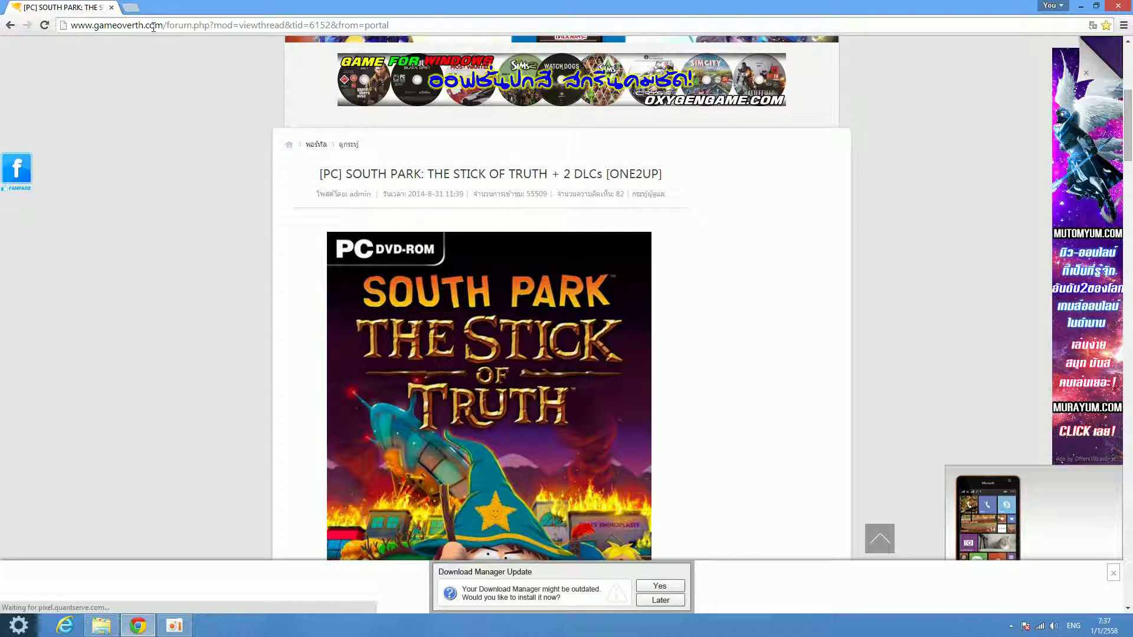
{"action": "mouse_move", "coordinate": [342, 207]}
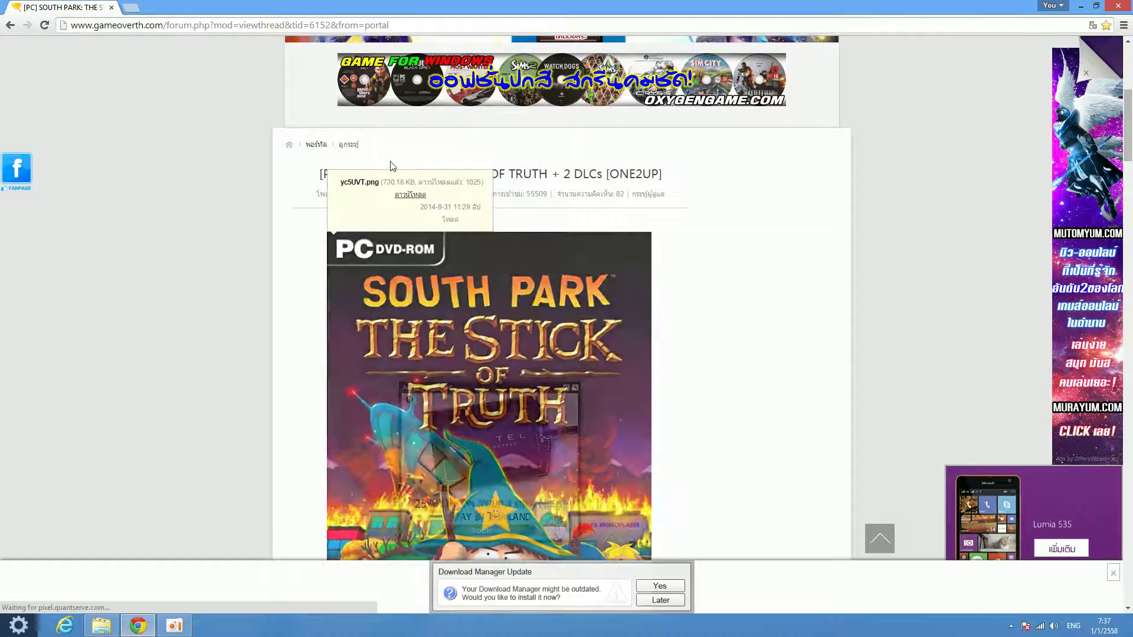
{"action": "scroll", "coordinate": [257, 79], "scroll_direction": "down", "scroll_amount": 4}
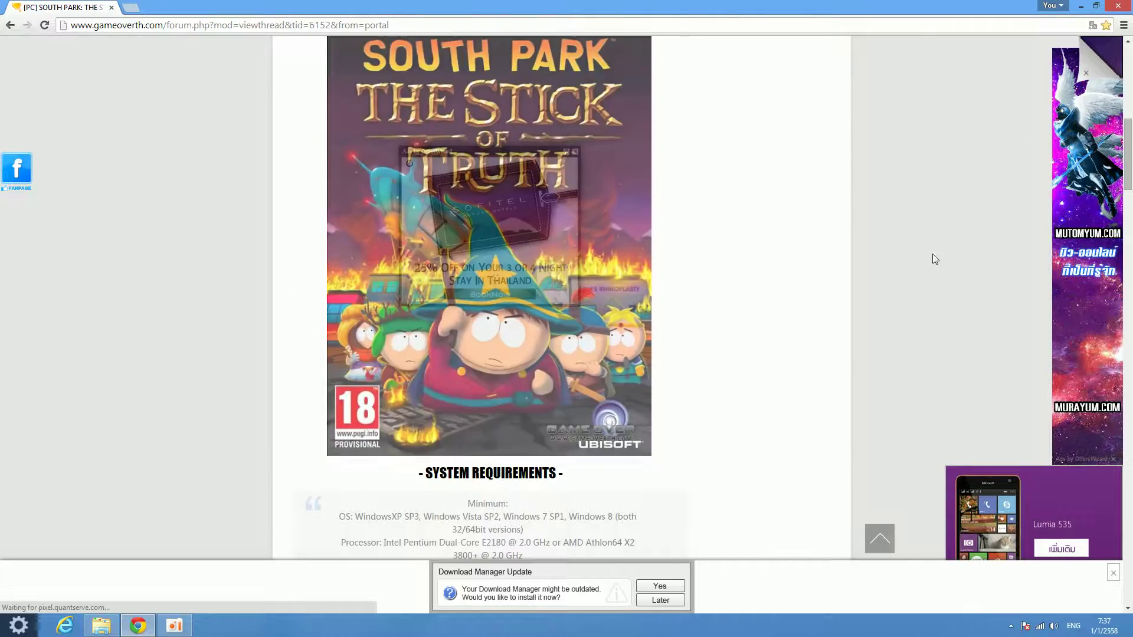
{"action": "scroll", "coordinate": [902, 247], "scroll_direction": "down", "scroll_amount": 2}
{"action": "scroll", "coordinate": [780, 282], "scroll_direction": "down", "scroll_amount": 14}
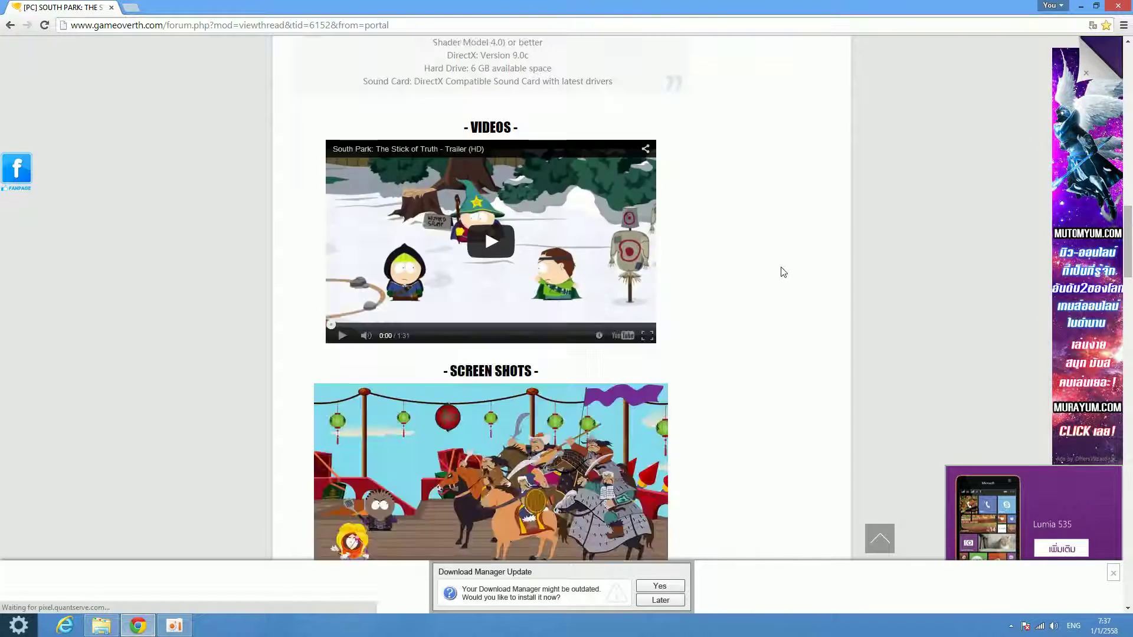
{"action": "scroll", "coordinate": [311, 333], "scroll_direction": "down", "scroll_amount": 7}
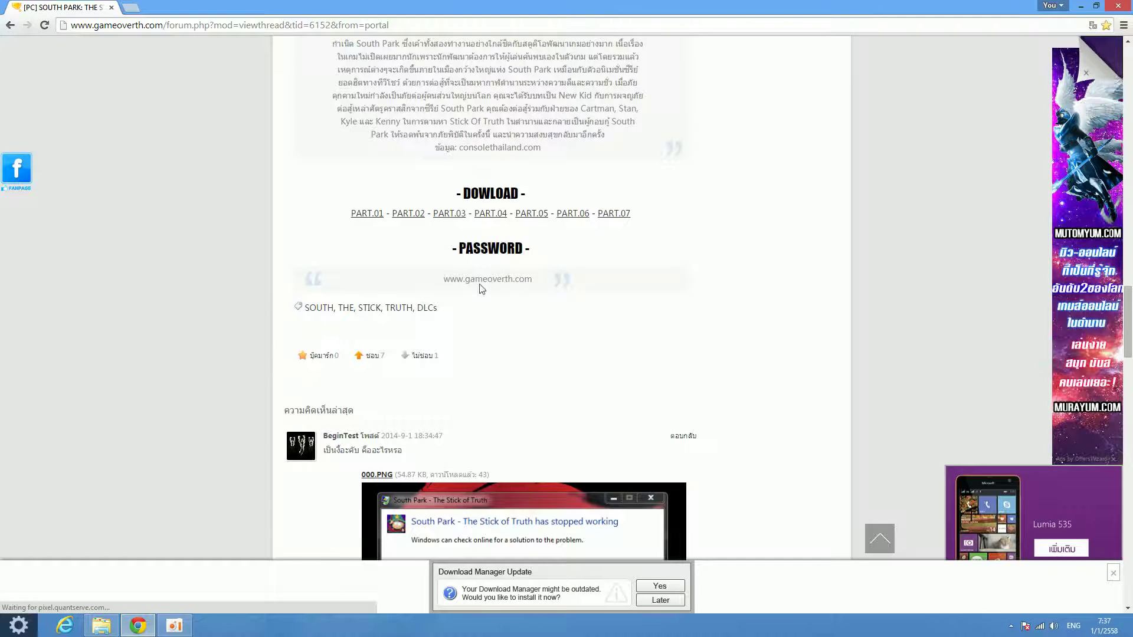
{"action": "left_click", "coordinate": [1114, 6]}
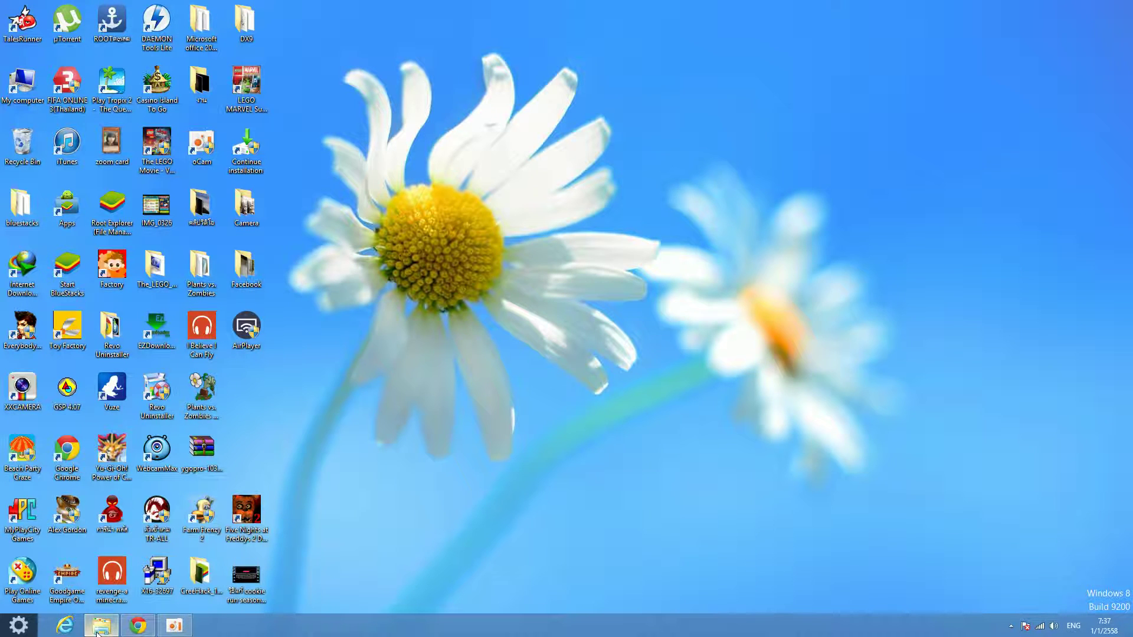
Bring up the "south park the stick of truth pc" folder and select the part 01 archive.
{"action": "left_click", "coordinate": [97, 632]}
{"action": "left_click_drag", "start_coordinate": [482, 391], "coordinate": [570, 405]}
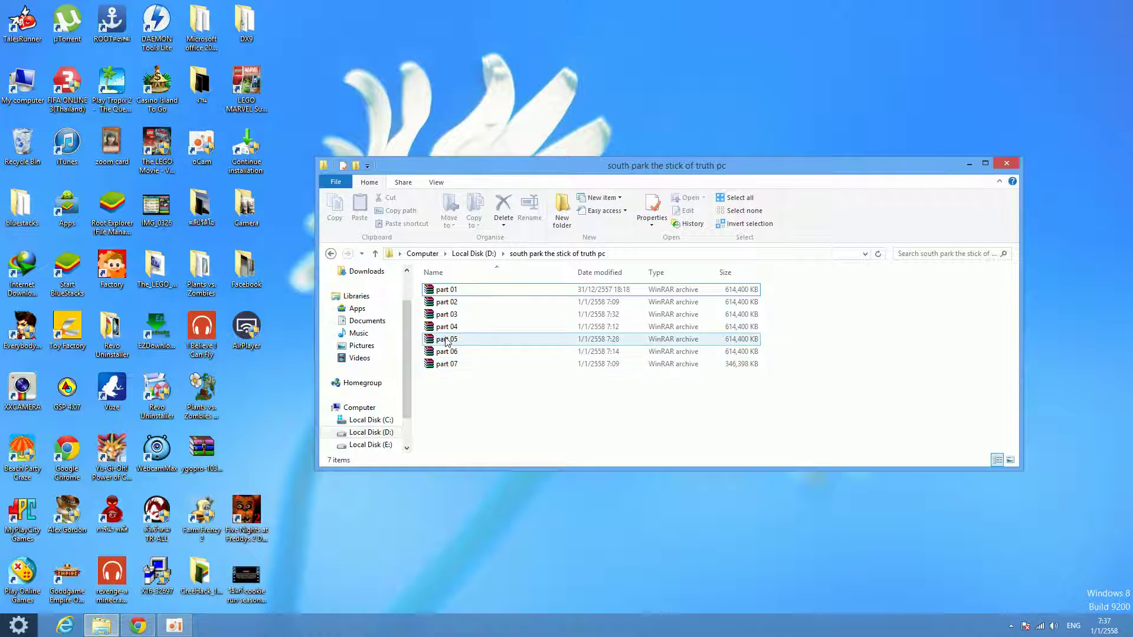
{"action": "left_click", "coordinate": [455, 290]}
{"action": "left_click", "coordinate": [458, 292]}
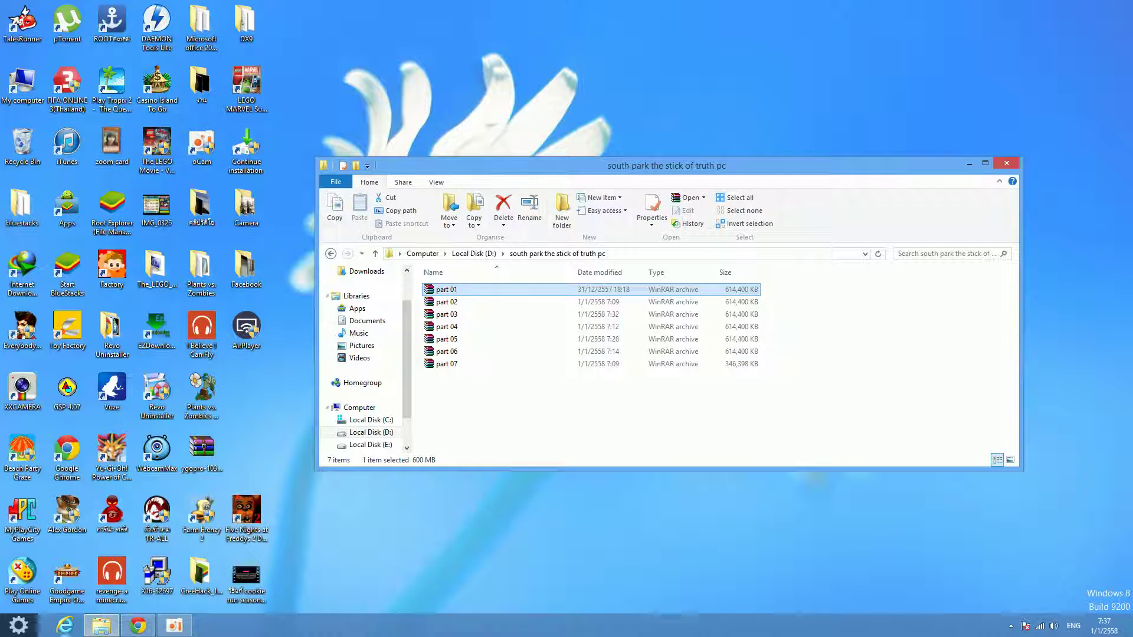
Copy the archive password from the game's forum page in Chrome and return to the archive folder.
{"action": "left_click", "coordinate": [148, 627]}
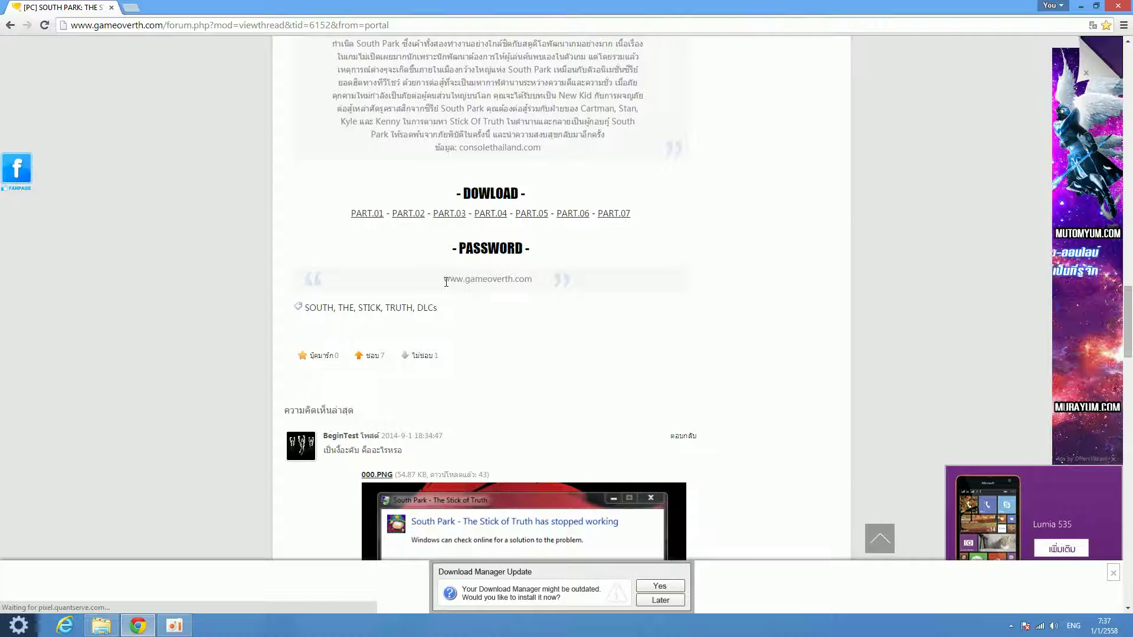
{"action": "double_click", "coordinate": [508, 280]}
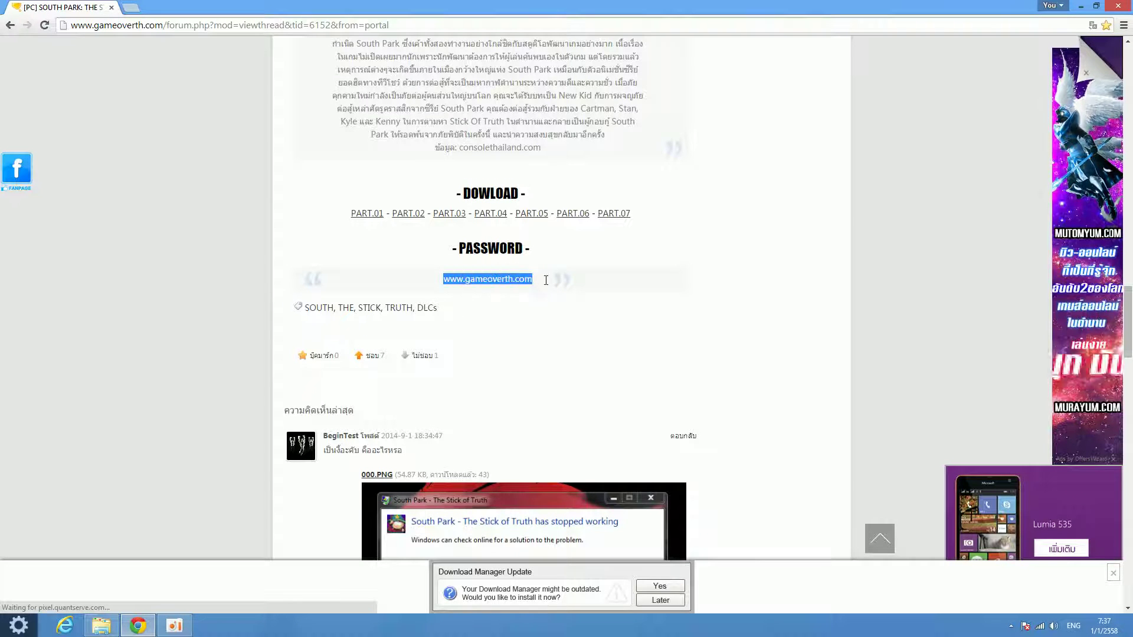
{"action": "right_click", "coordinate": [499, 282]}
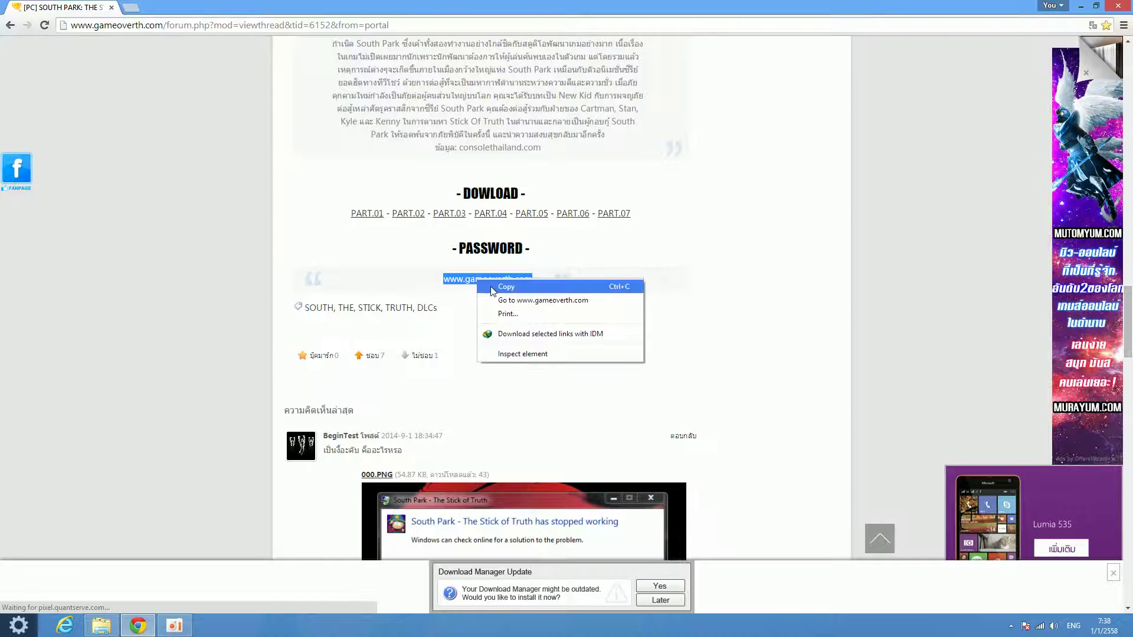
{"action": "left_click", "coordinate": [526, 286]}
{"action": "left_click", "coordinate": [1081, 6]}
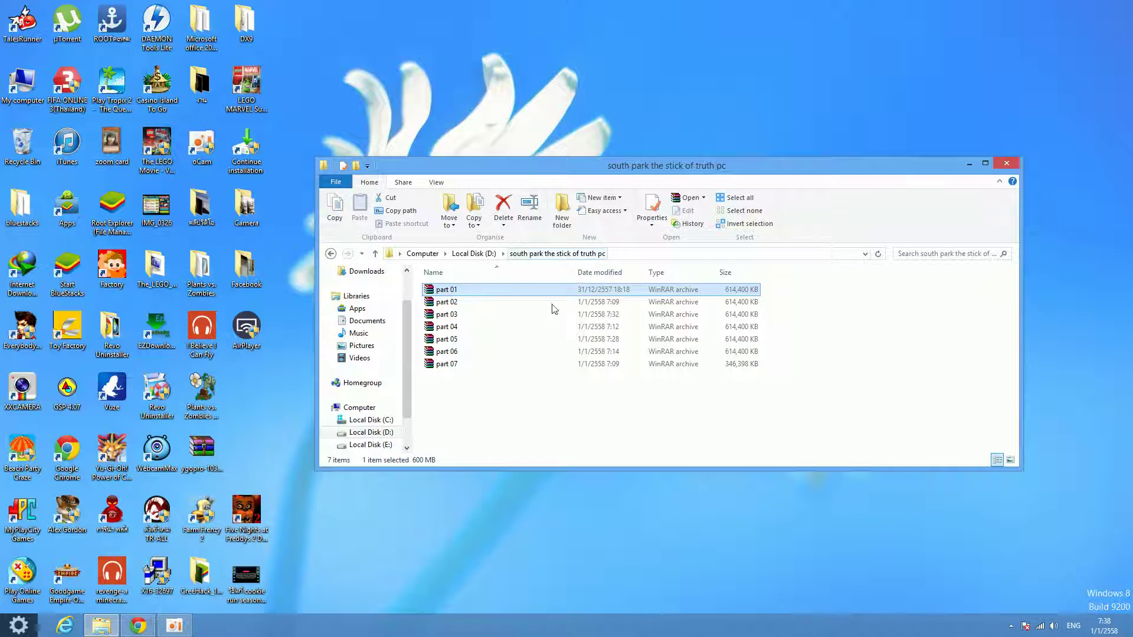
Extract the part 01 archive into the current folder, pasting the copied archive password into the password field.
{"action": "left_click", "coordinate": [529, 296]}
{"action": "right_click", "coordinate": [530, 296]}
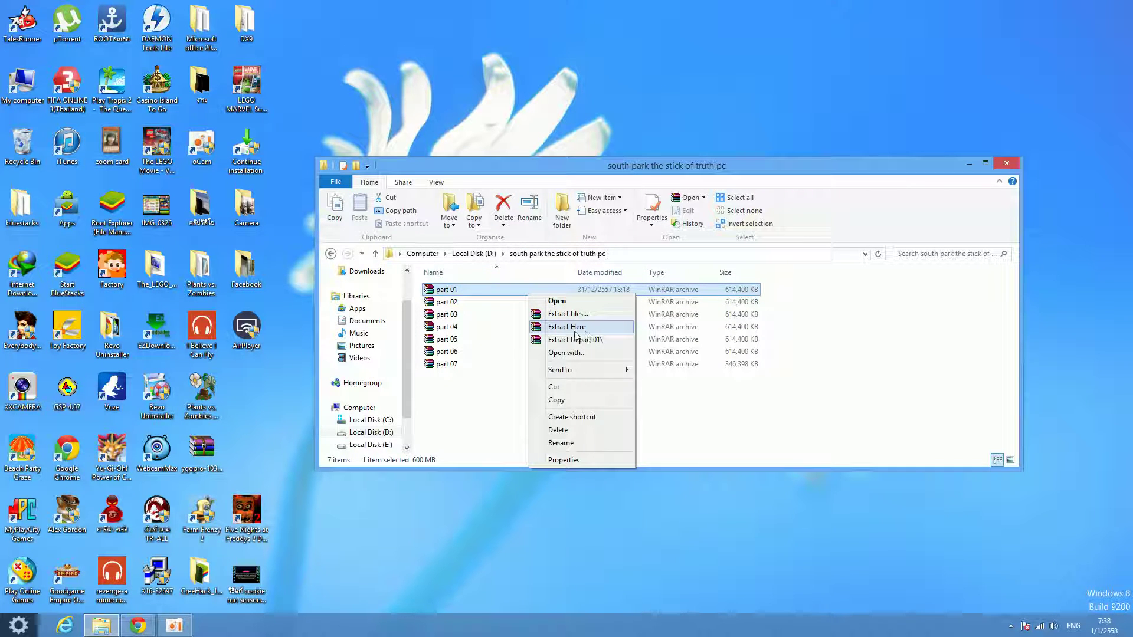
{"action": "left_click", "coordinate": [575, 331]}
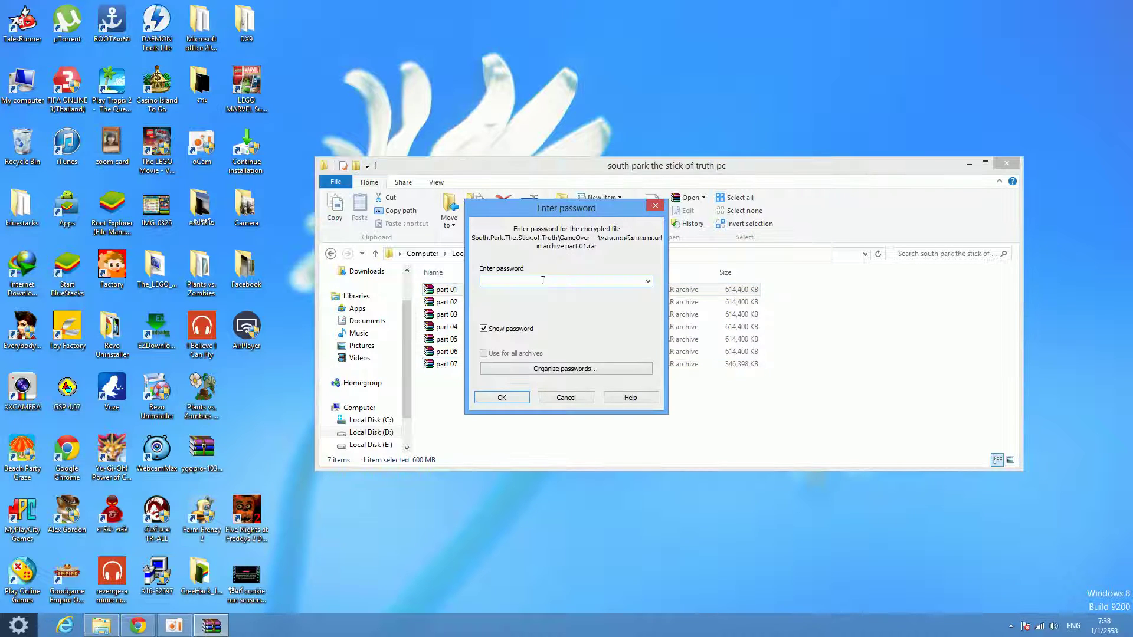
{"action": "right_click", "coordinate": [516, 280]}
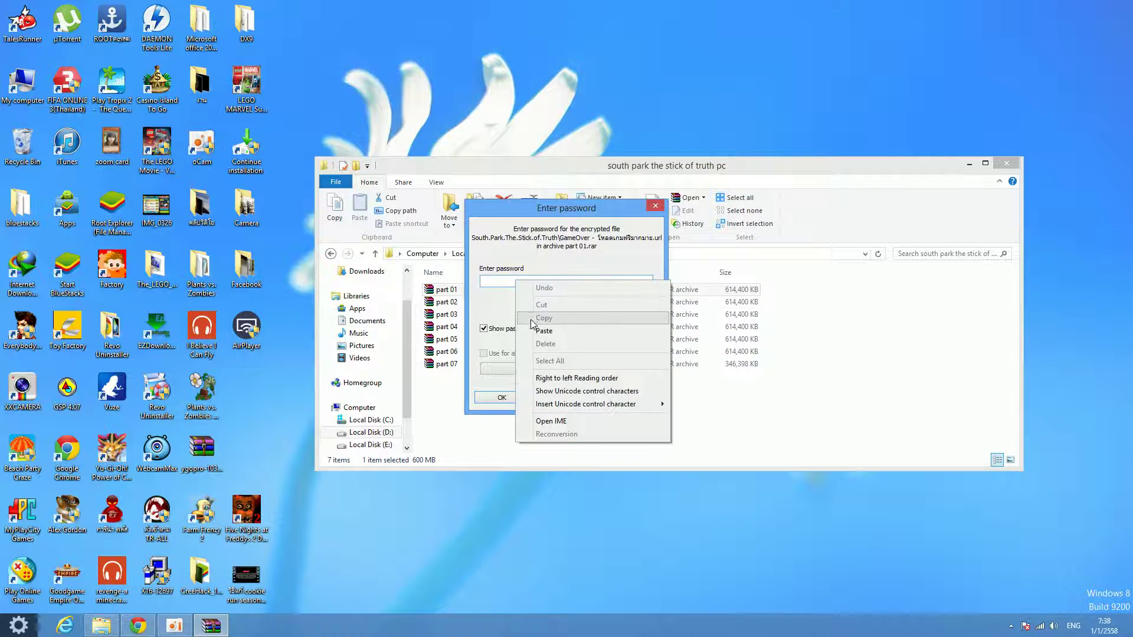
{"action": "left_click", "coordinate": [533, 329]}
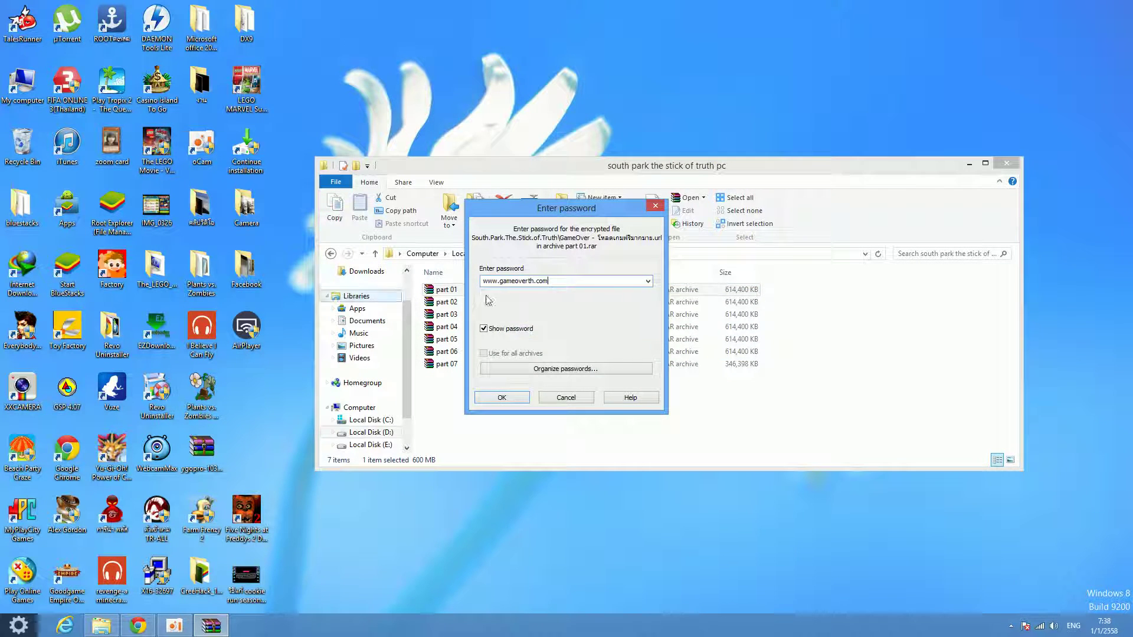
{"action": "left_click", "coordinate": [502, 398]}
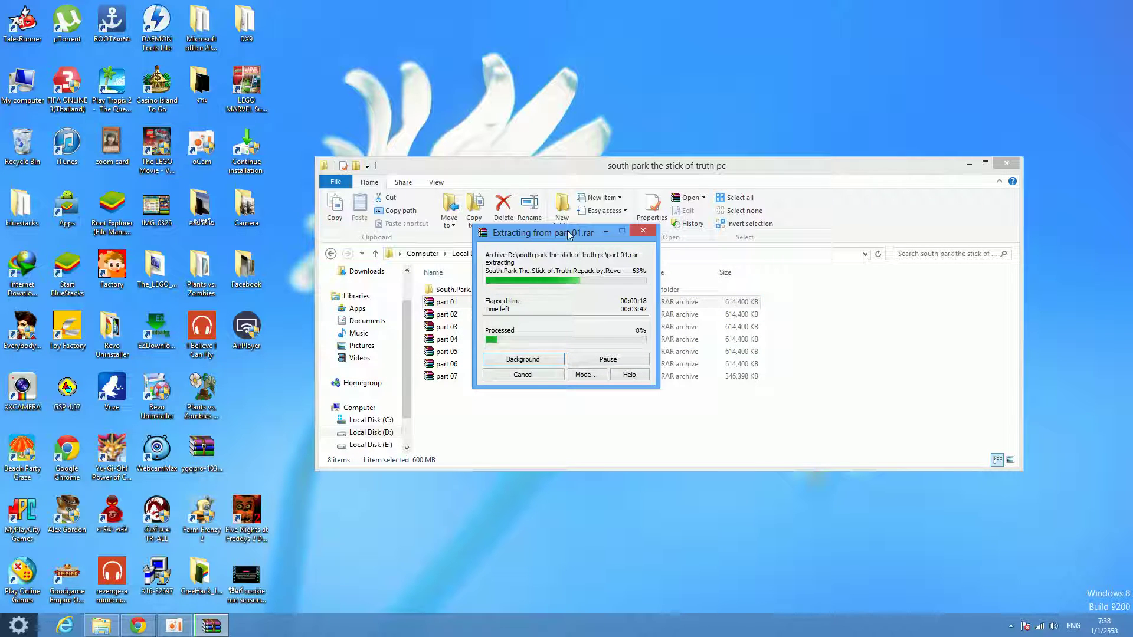
{"action": "left_click_drag", "start_coordinate": [549, 236], "coordinate": [669, 239]}
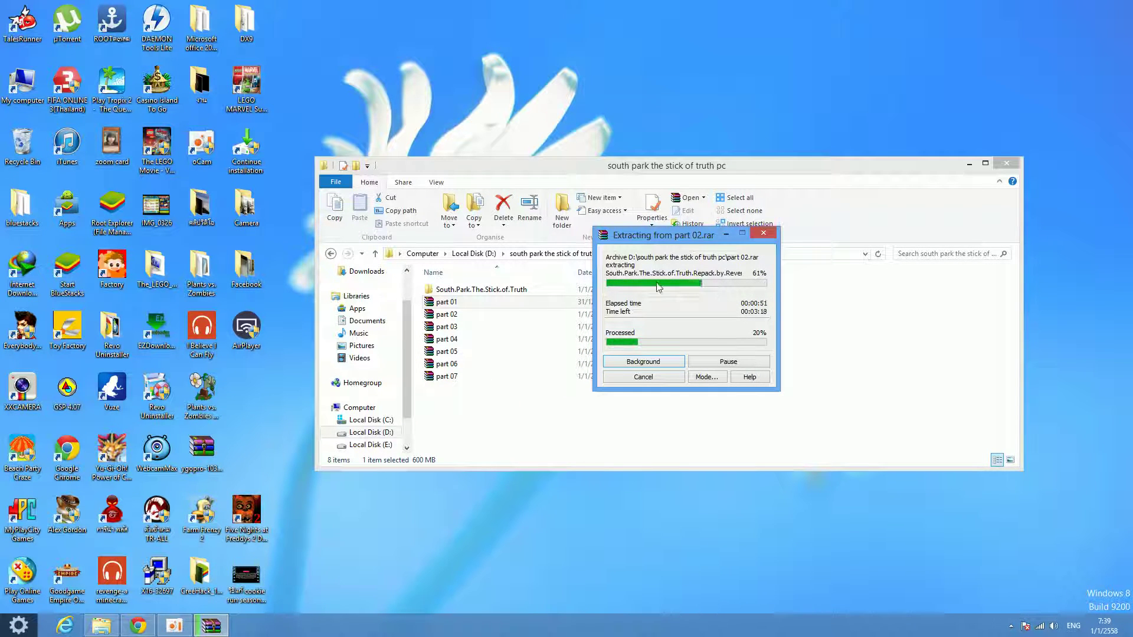
{"action": "left_click", "coordinate": [175, 629]}
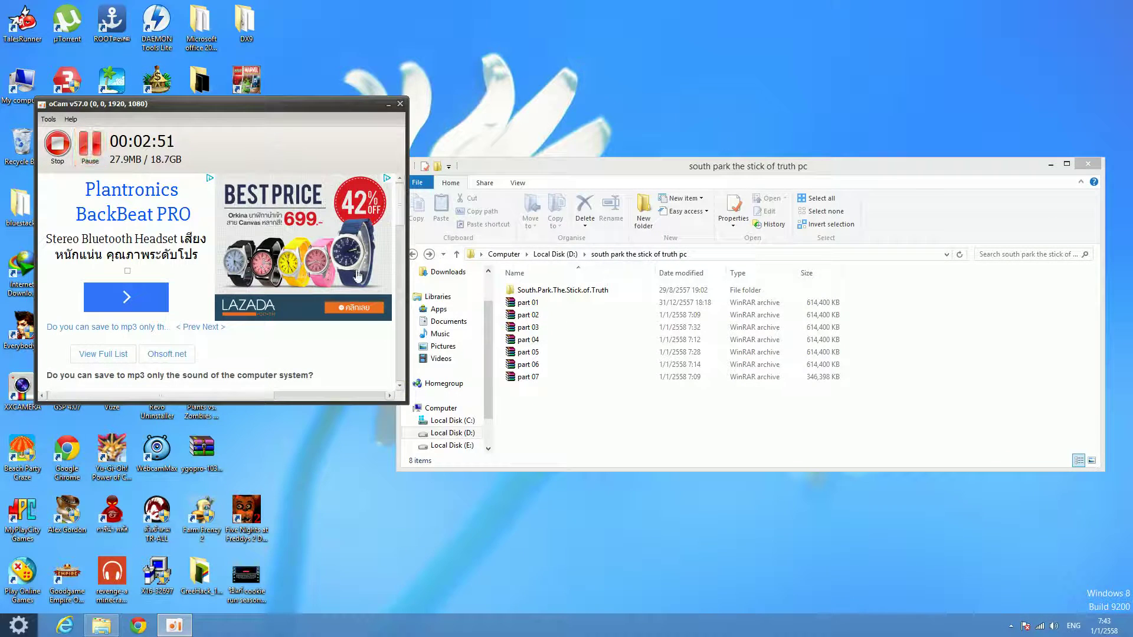
{"action": "left_click", "coordinate": [388, 106]}
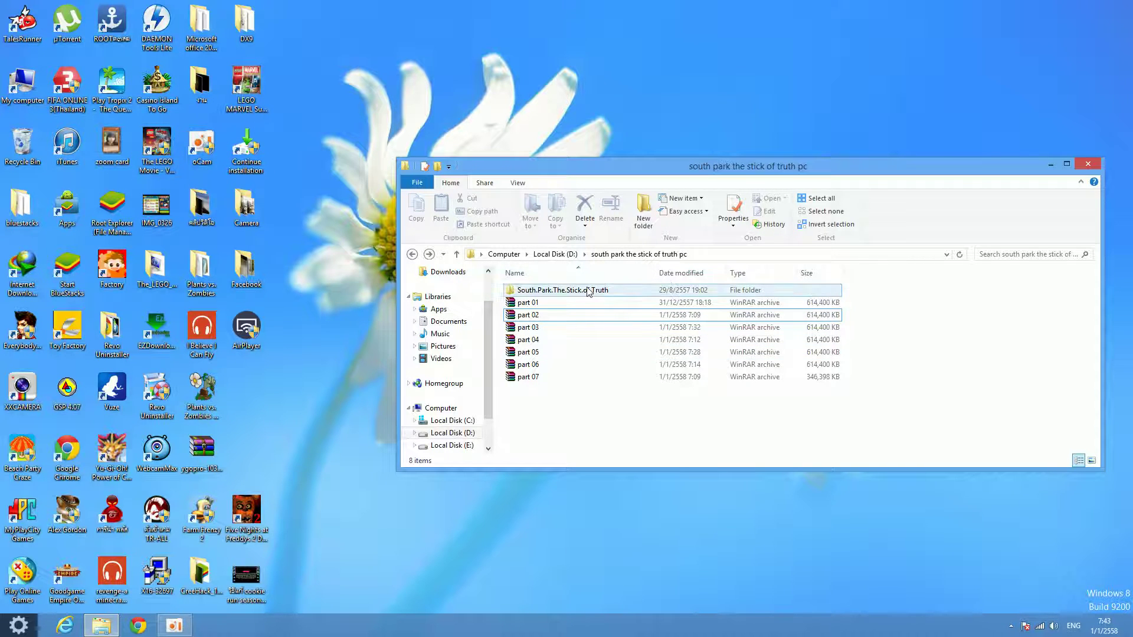
Open the extracted South.Park.The.Stick.of.Truth folder and extract its first repack archive into the same folder.
{"action": "double_click", "coordinate": [514, 289]}
{"action": "left_click_drag", "start_coordinate": [572, 413], "coordinate": [534, 425]}
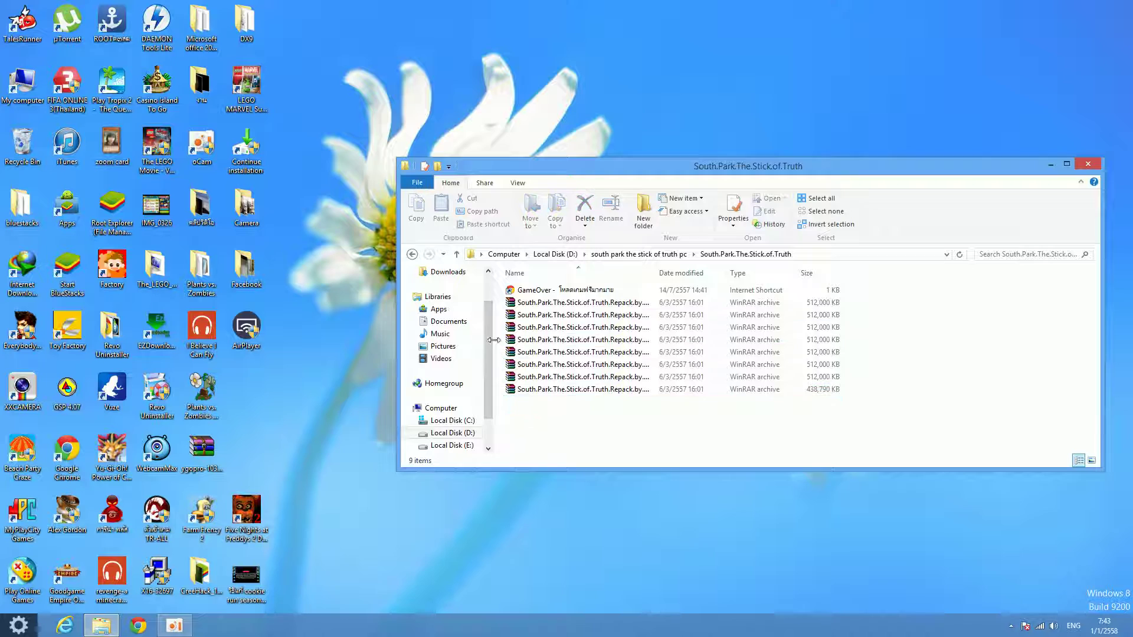
{"action": "right_click", "coordinate": [555, 301]}
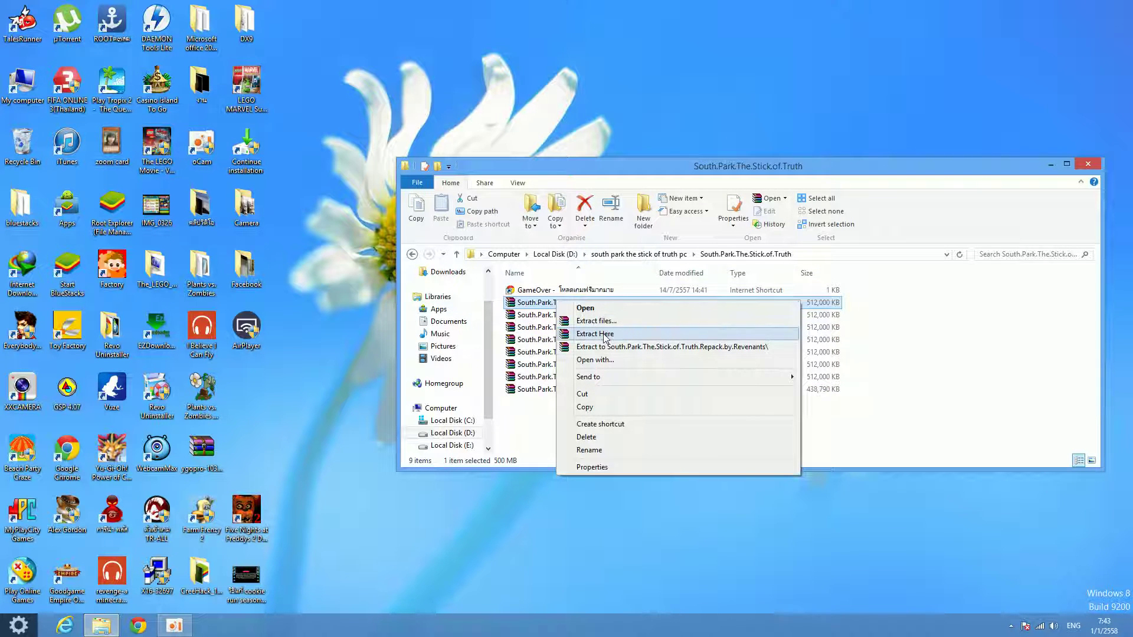
{"action": "left_click", "coordinate": [604, 335]}
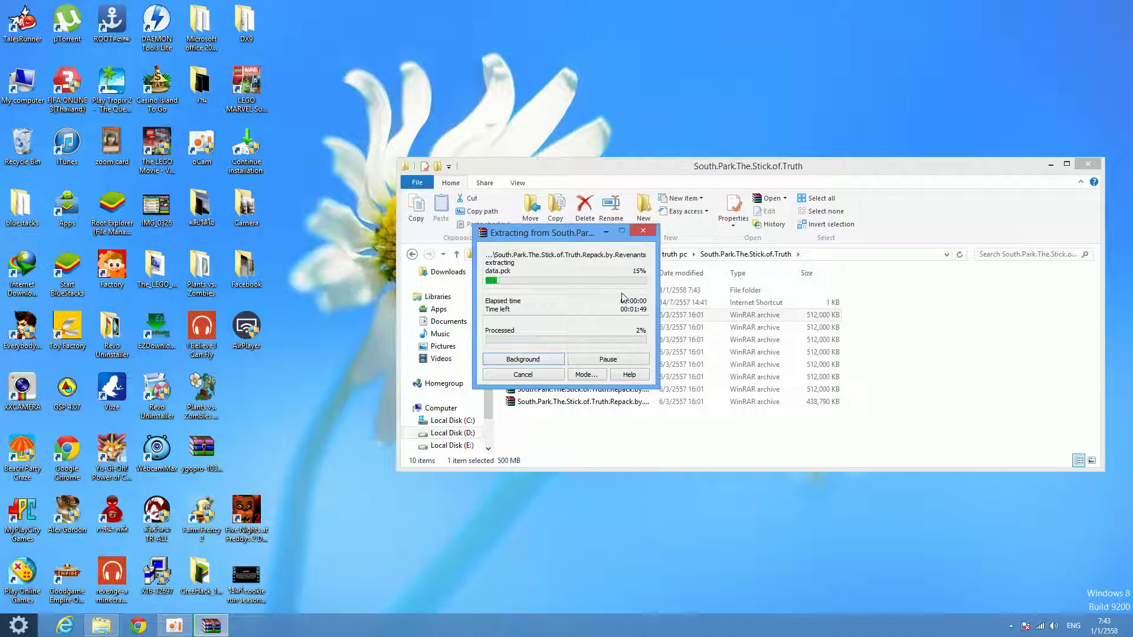
{"action": "left_click", "coordinate": [173, 629]}
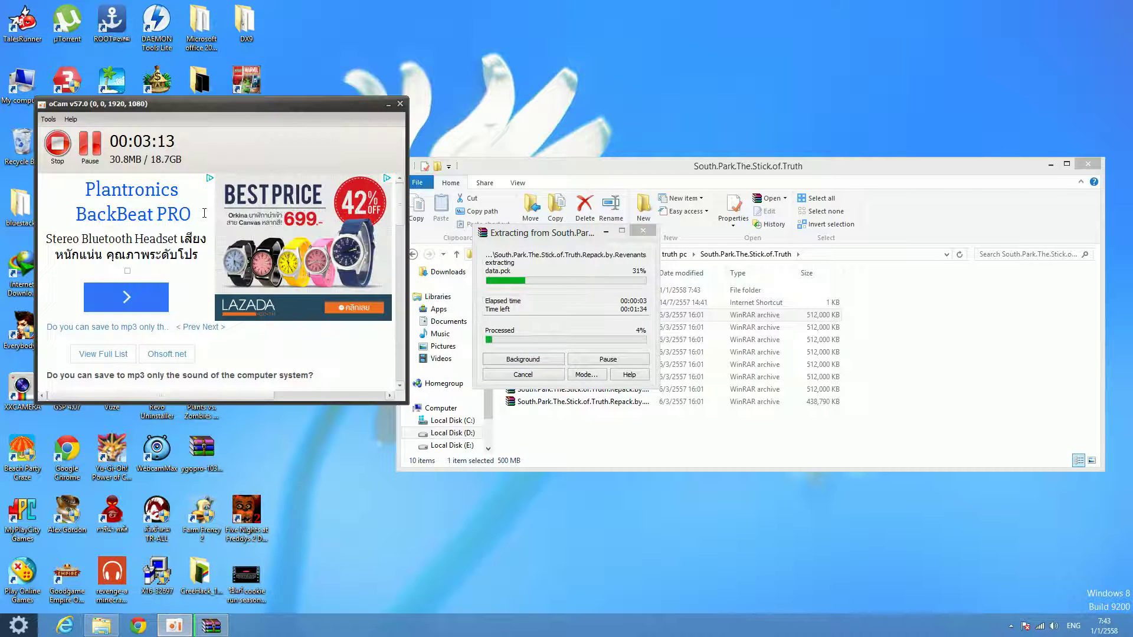
{"action": "left_click", "coordinate": [91, 145]}
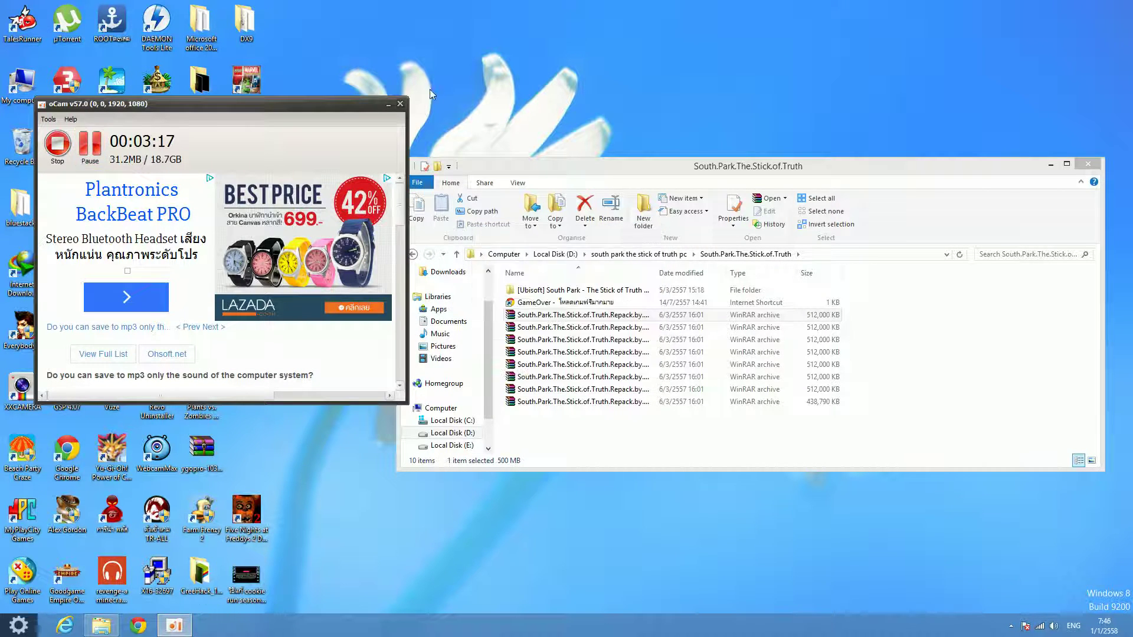
{"action": "left_click", "coordinate": [389, 106]}
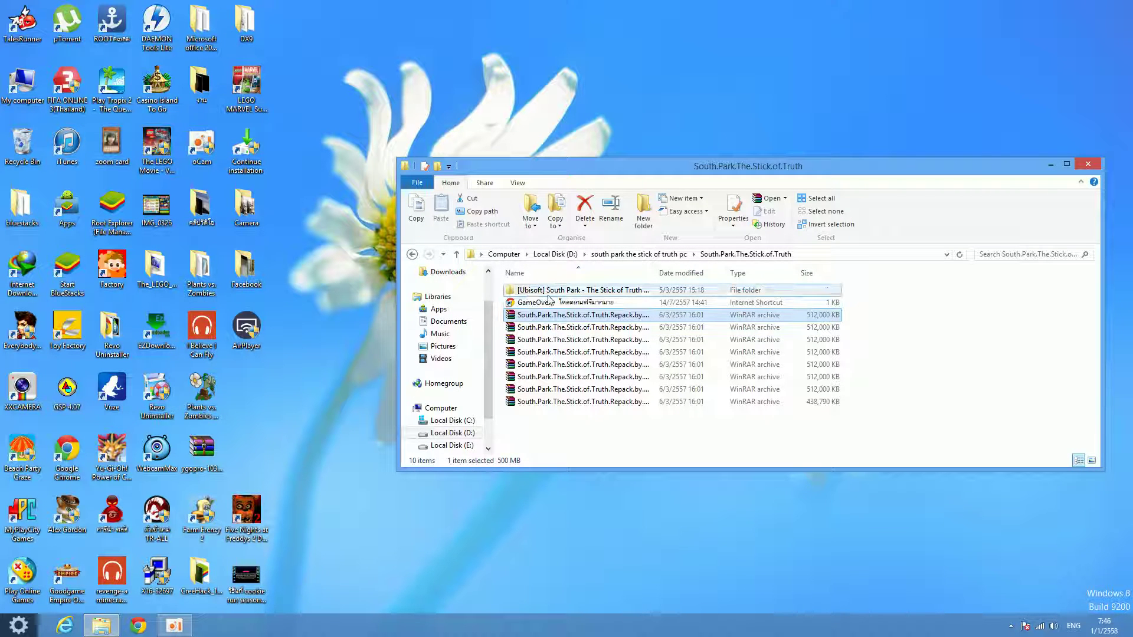
Open the extracted [Ubisoft] South Park - The Stick of Truth folder and run the setup application.
{"action": "double_click", "coordinate": [618, 292]}
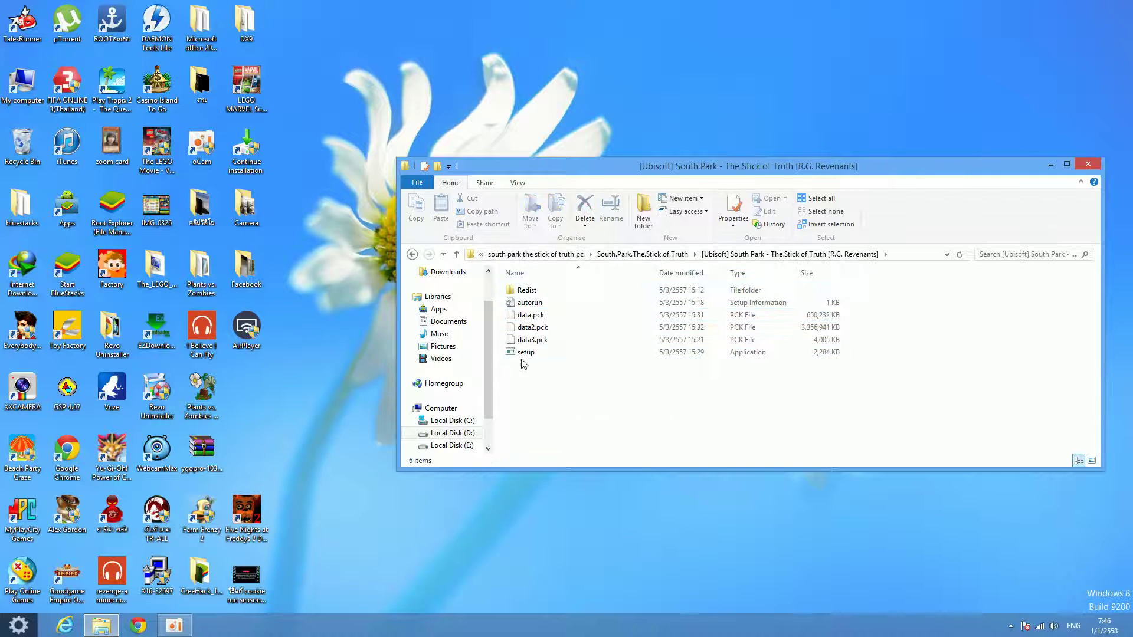
{"action": "mouse_move", "coordinate": [618, 395]}
{"action": "left_mouse_down"}
{"action": "mouse_move", "coordinate": [561, 316]}
{"action": "mouse_move", "coordinate": [665, 303]}
{"action": "mouse_move", "coordinate": [745, 360]}
{"action": "mouse_move", "coordinate": [610, 410]}
{"action": "left_mouse_up"}
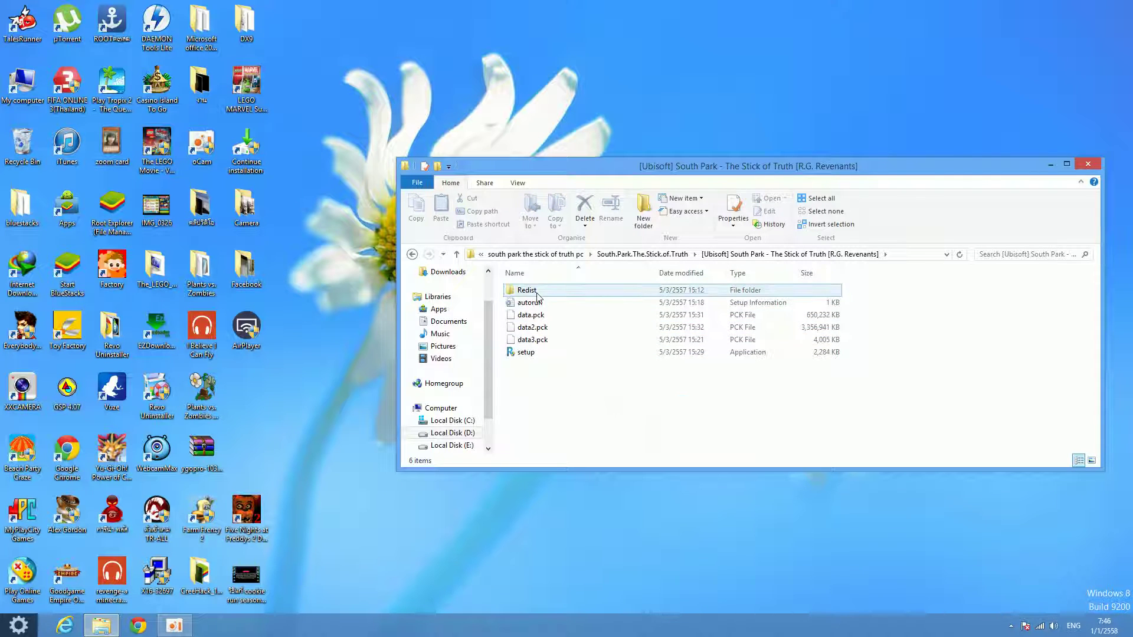
{"action": "double_click", "coordinate": [522, 357]}
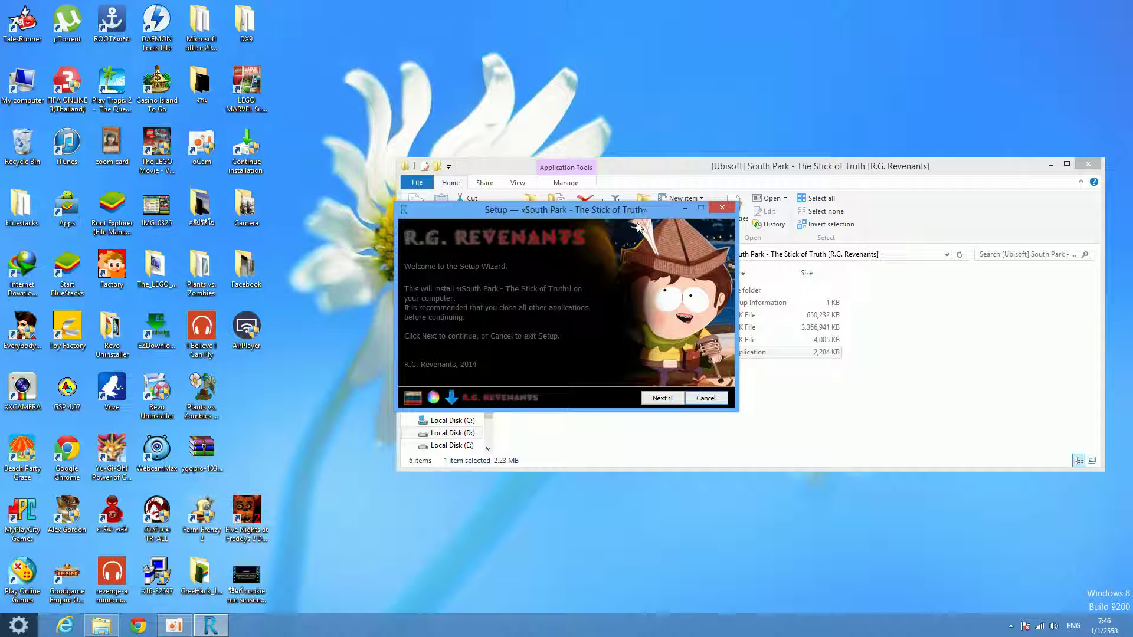
Continue past the setup welcome page, choose English as the GUI language and start the installation.
{"action": "left_click", "coordinate": [662, 398]}
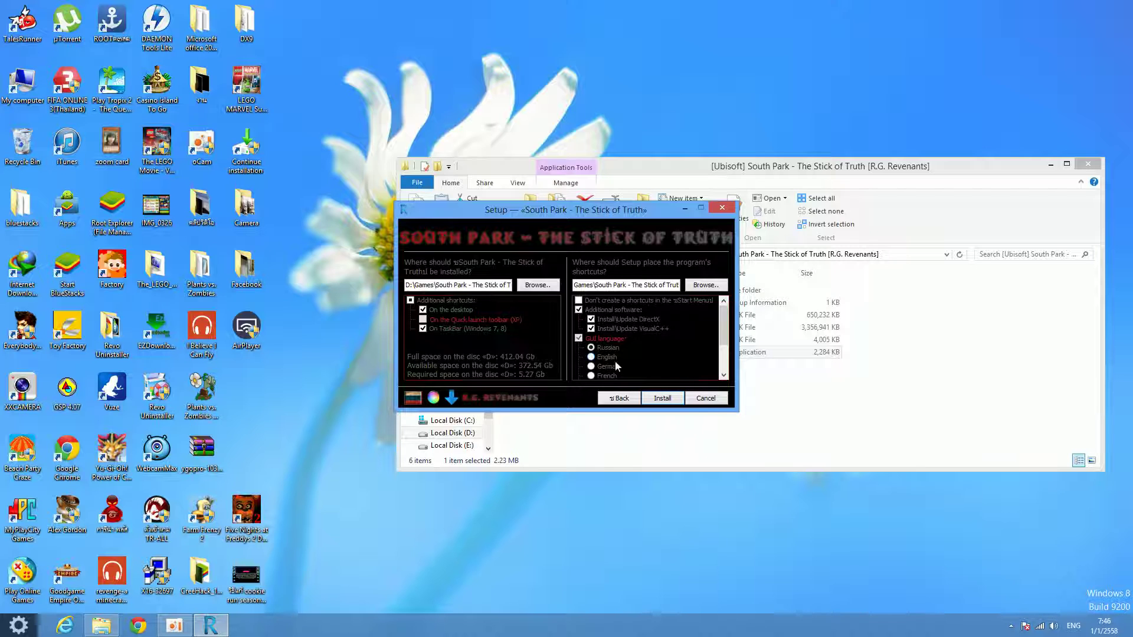
{"action": "scroll", "coordinate": [717, 341], "scroll_direction": "down", "scroll_amount": 3}
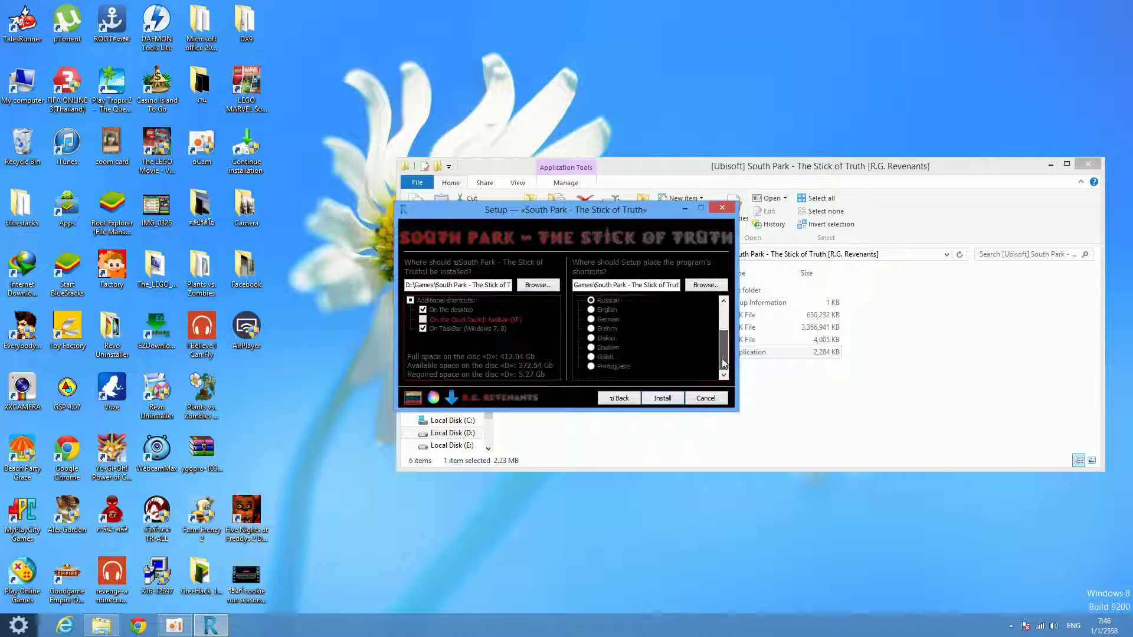
{"action": "left_click", "coordinate": [590, 329]}
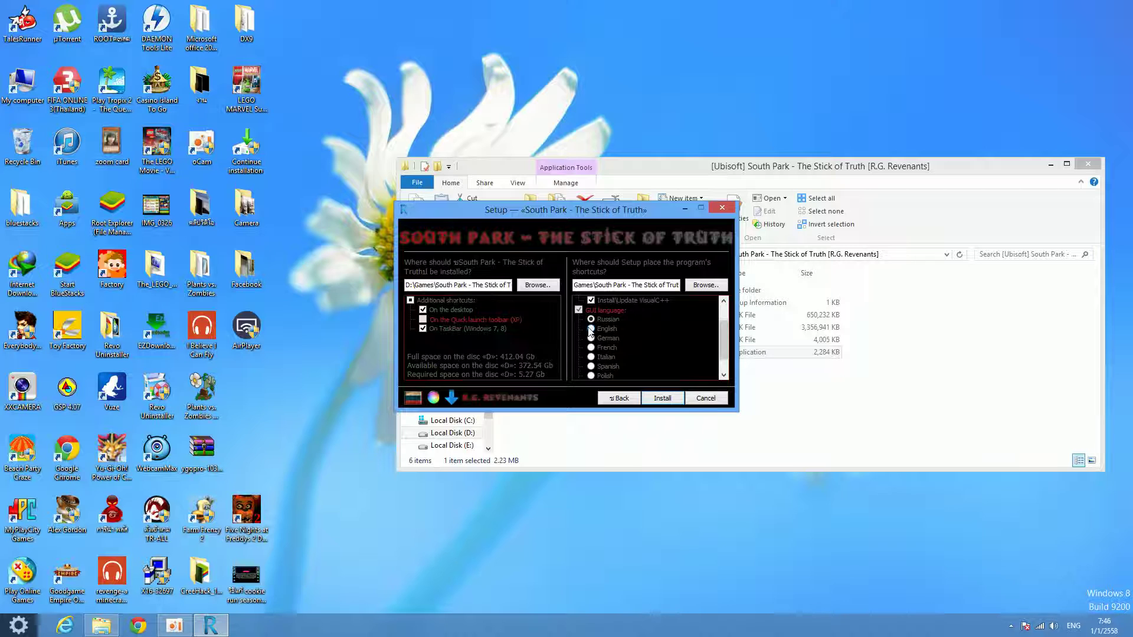
{"action": "left_click", "coordinate": [670, 397]}
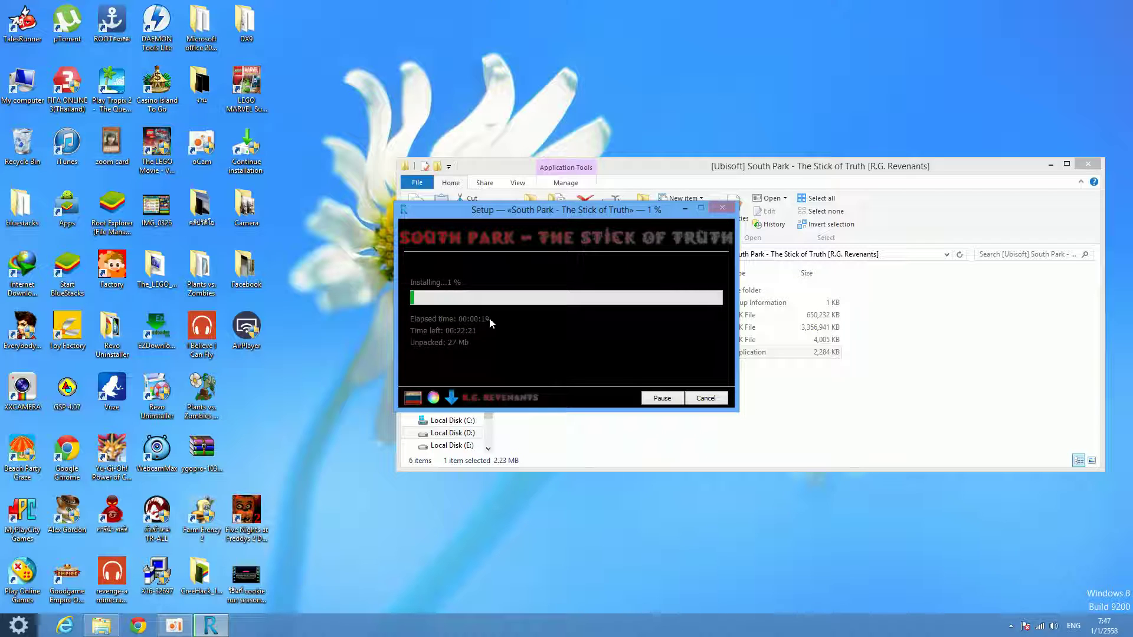
{"action": "mouse_move", "coordinate": [179, 630]}
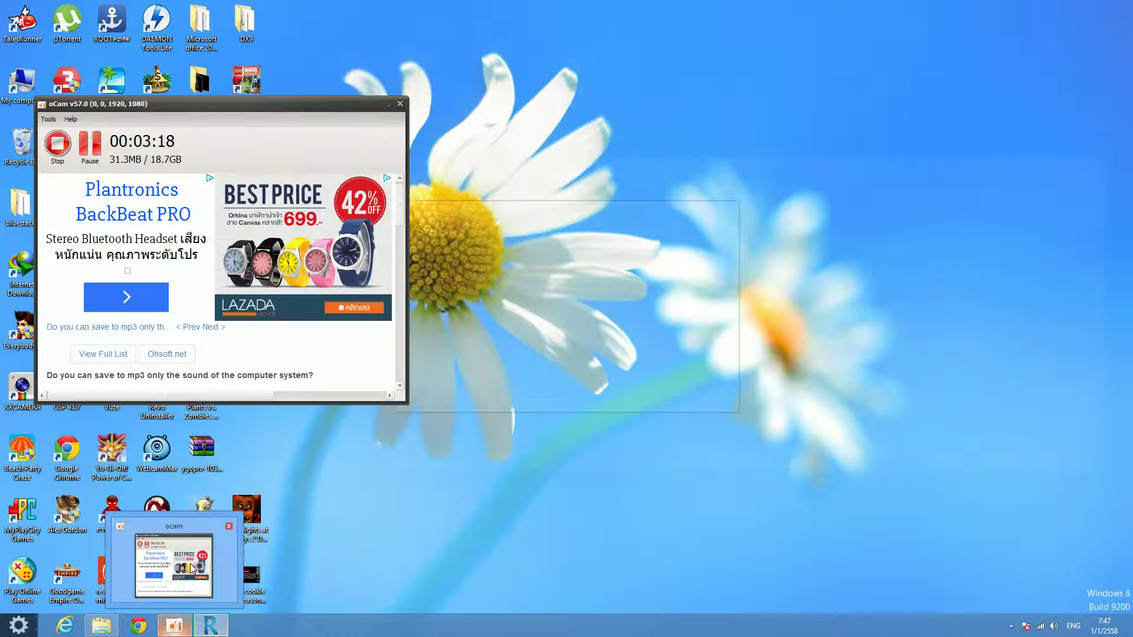
{"action": "left_click", "coordinate": [190, 568]}
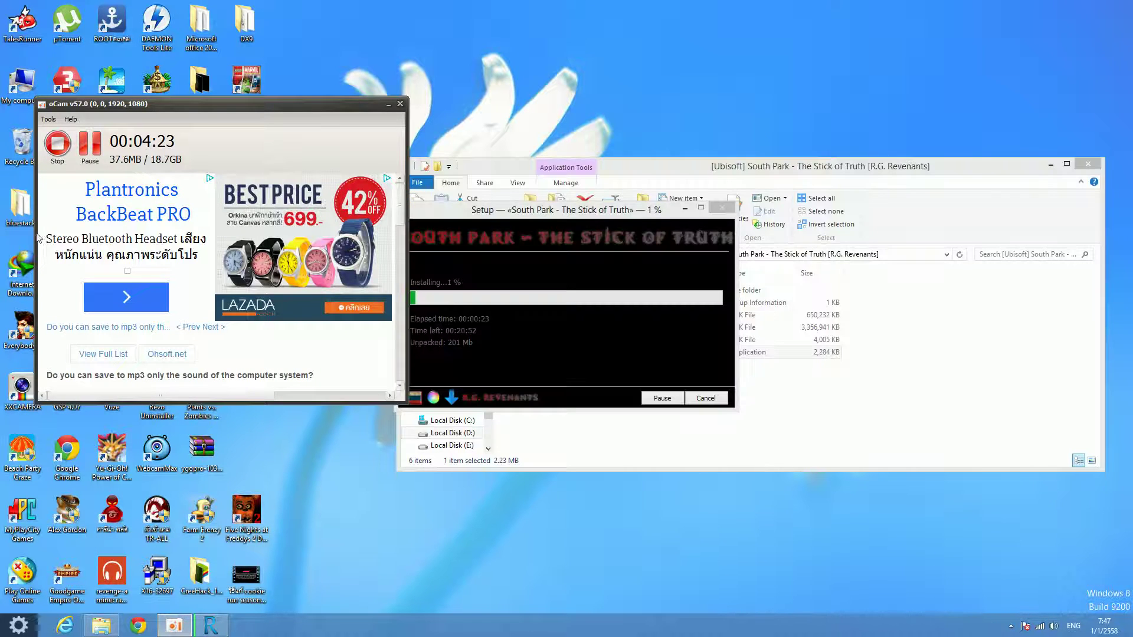
{"action": "left_click_drag", "start_coordinate": [296, 108], "coordinate": [271, 95]}
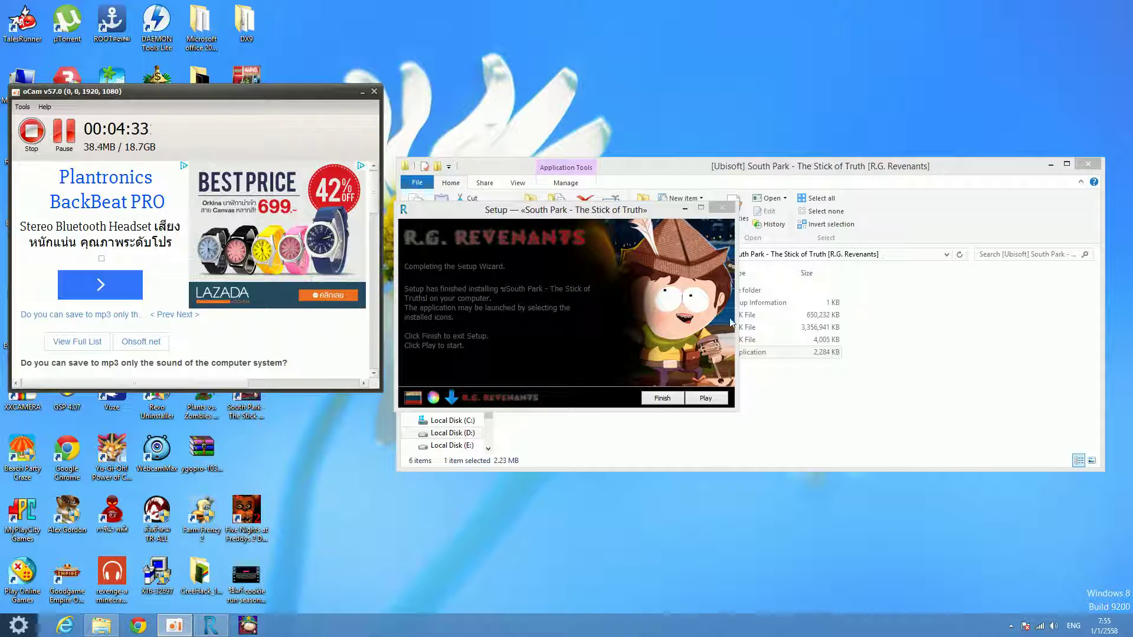
Close the finished setup wizard and minimize the game folder window.
{"action": "left_click", "coordinate": [708, 282]}
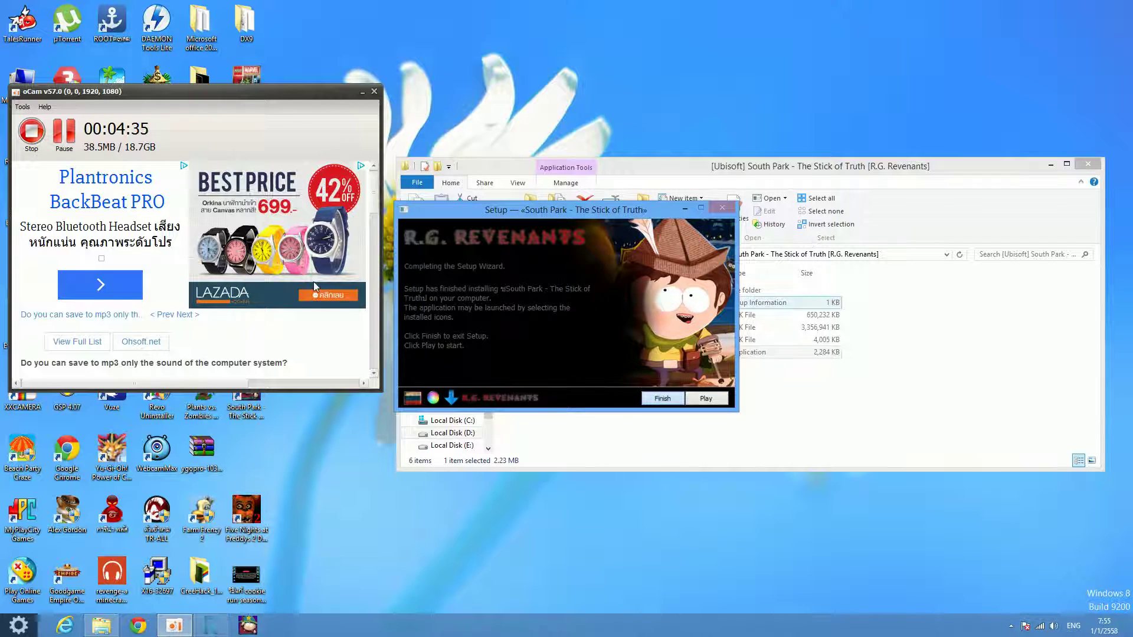
{"action": "left_click", "coordinate": [722, 207]}
{"action": "left_click", "coordinate": [1056, 170]}
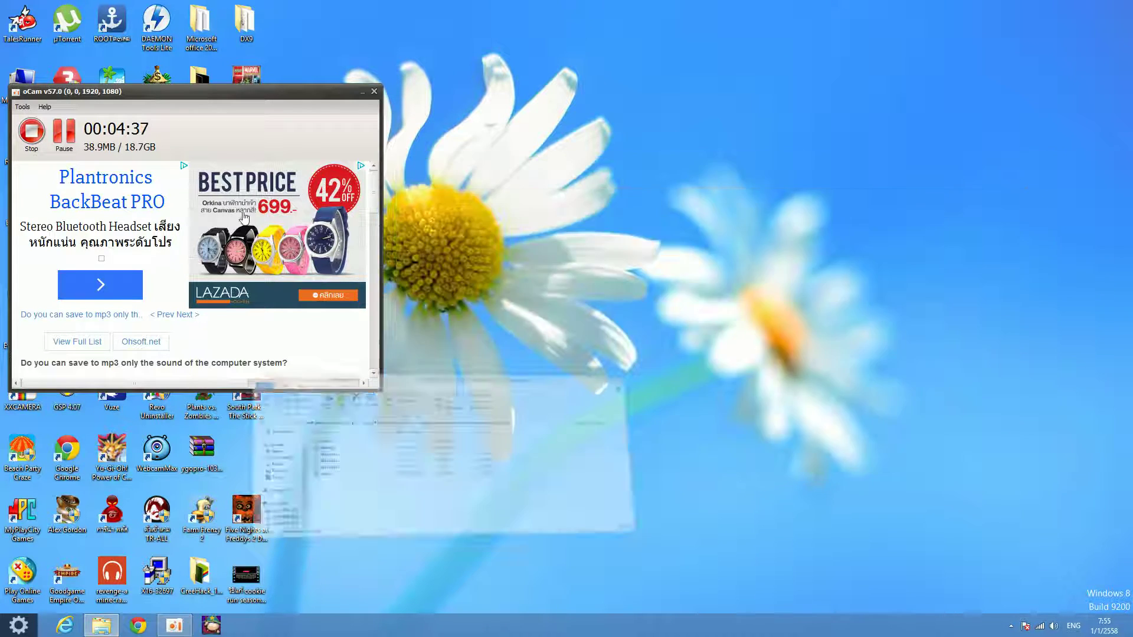
{"action": "left_click_drag", "start_coordinate": [167, 91], "coordinate": [678, 88]}
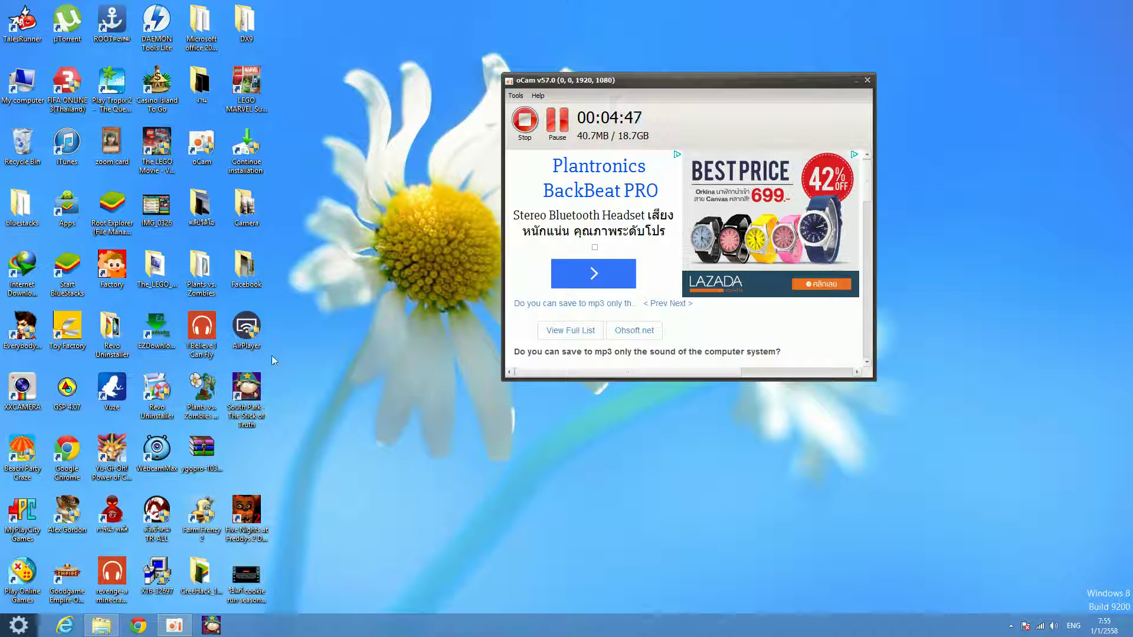
{"action": "left_click_drag", "start_coordinate": [184, 429], "coordinate": [388, 280]}
{"action": "mouse_move", "coordinate": [365, 420]}
{"action": "left_mouse_down"}
{"action": "mouse_move", "coordinate": [519, 301]}
{"action": "mouse_move", "coordinate": [419, 268]}
{"action": "mouse_move", "coordinate": [404, 377]}
{"action": "left_mouse_up"}
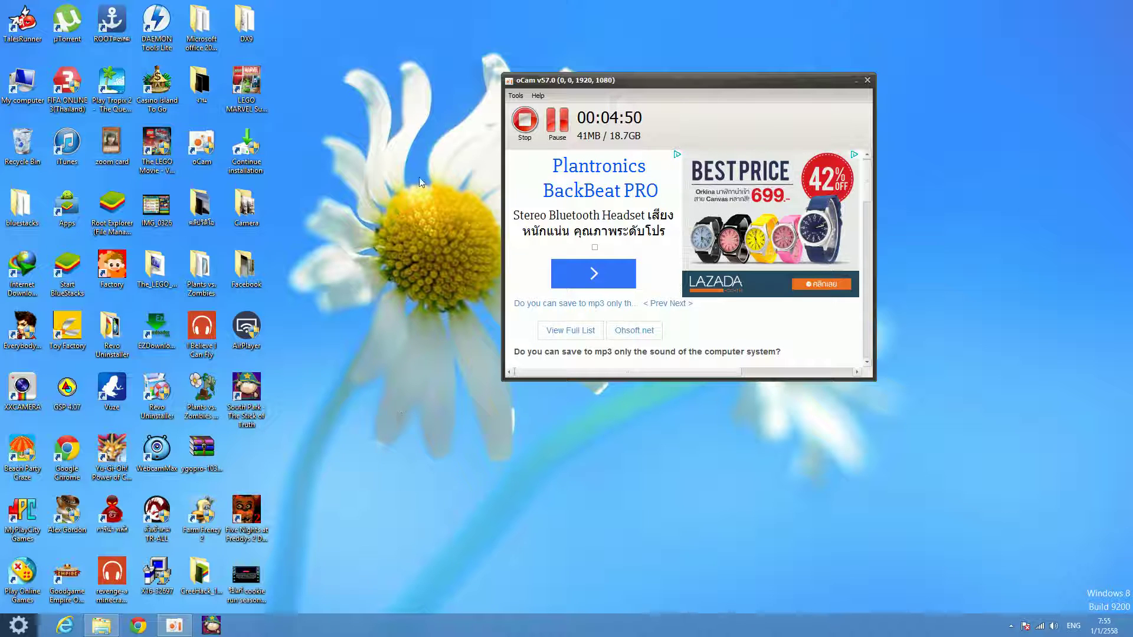